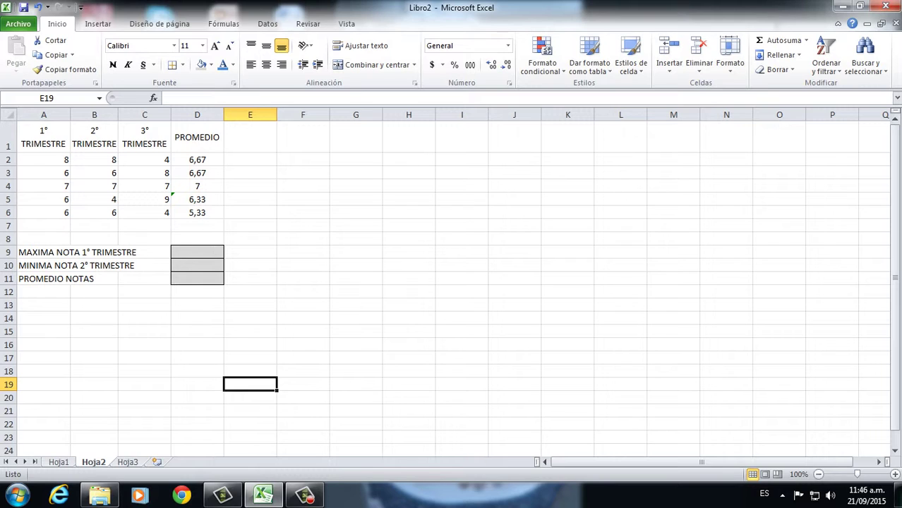
Start inserting a function in cell D9 and move the Insert Function dialog clear of the grades table.
click(197, 252)
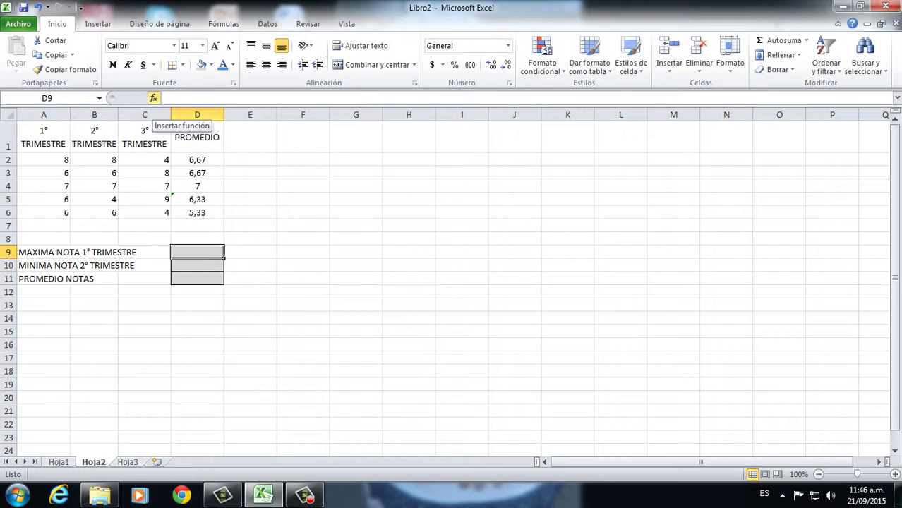
click(223, 23)
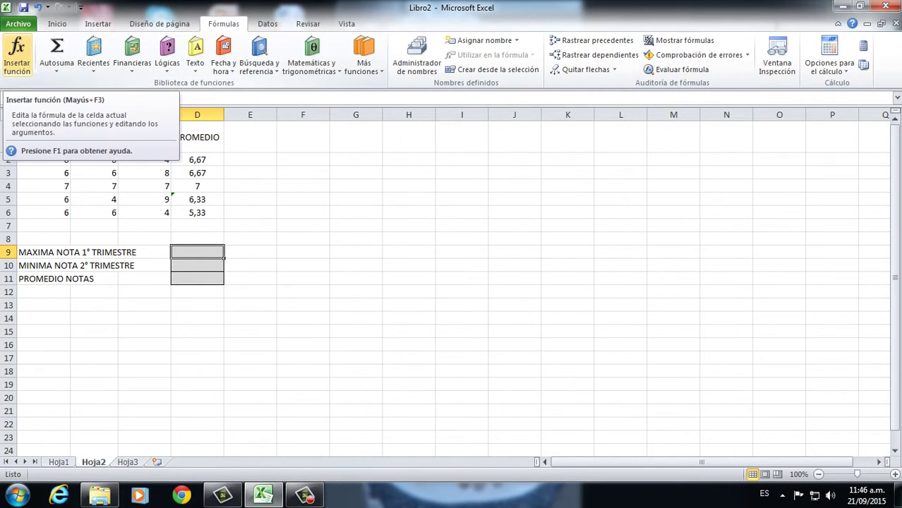
click(57, 23)
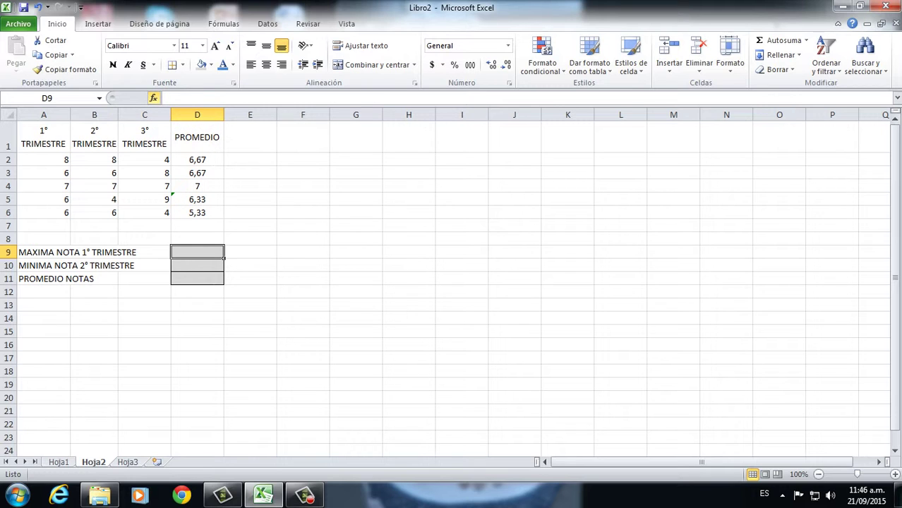
click(153, 98)
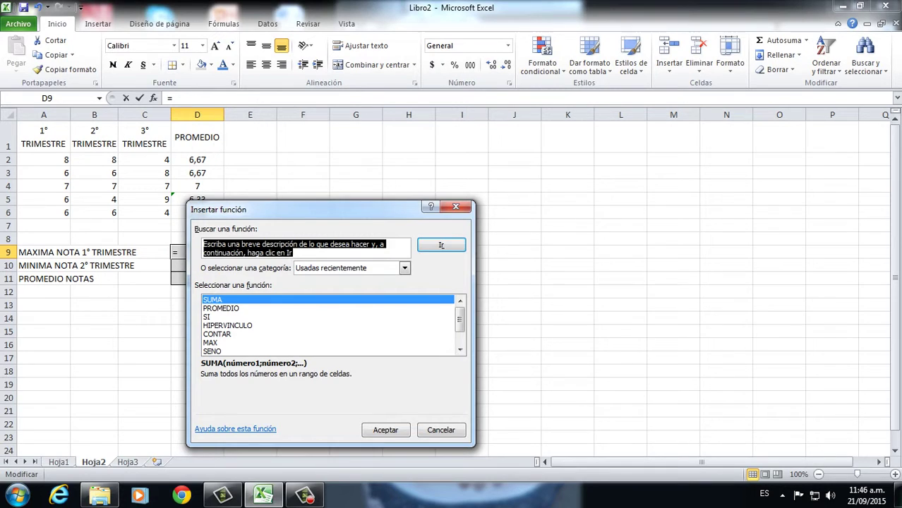
drag(303, 210, 463, 128)
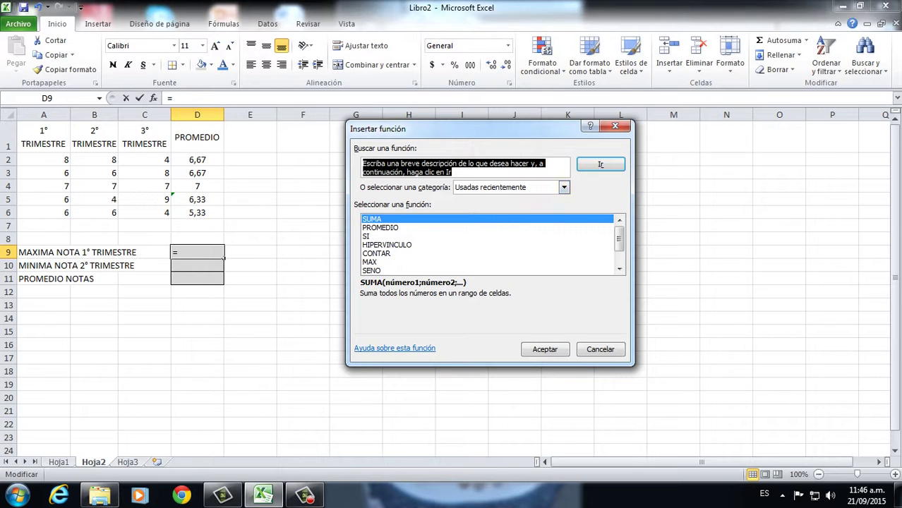
Examine the available function categories and the full function list, returning to the recently used functions.
click(563, 187)
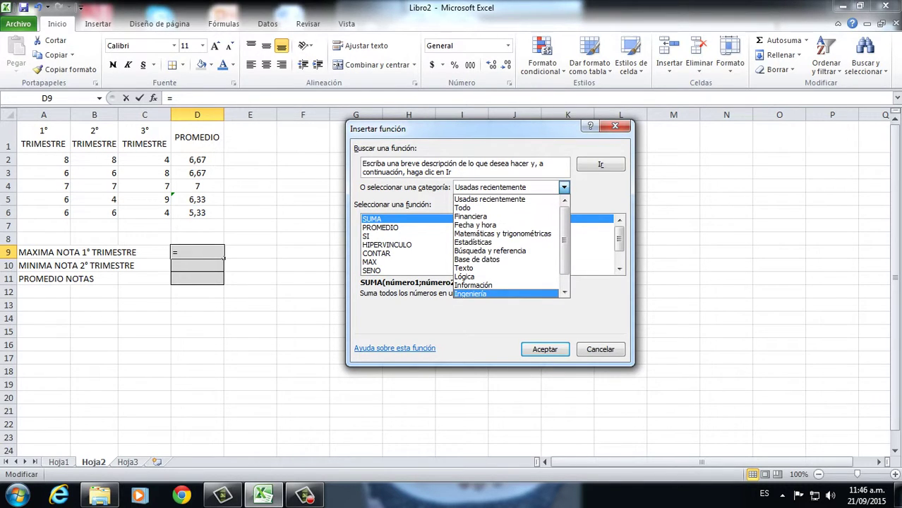
click(490, 199)
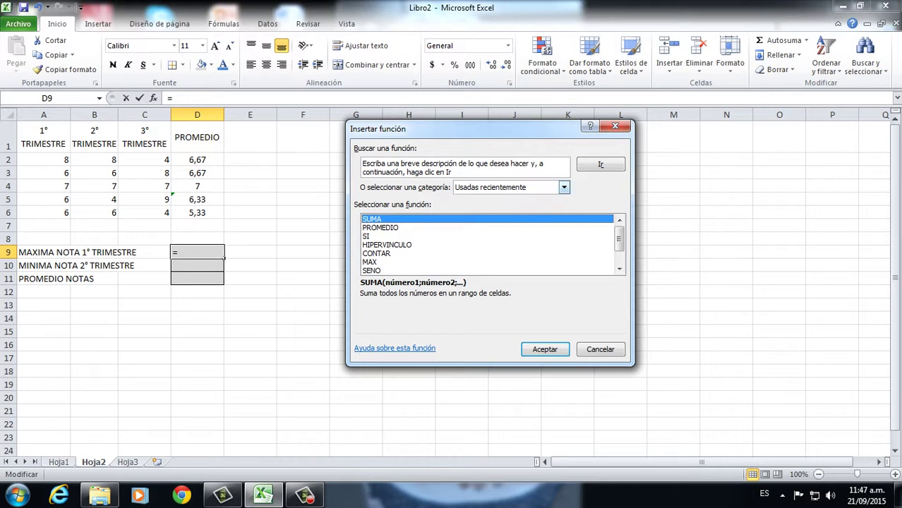
click(564, 187)
click(479, 205)
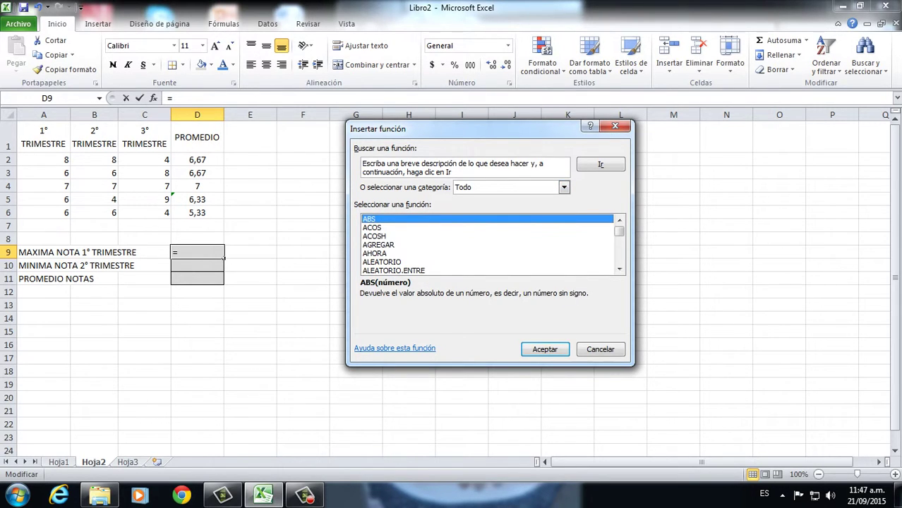
scroll(487, 244, down, 20)
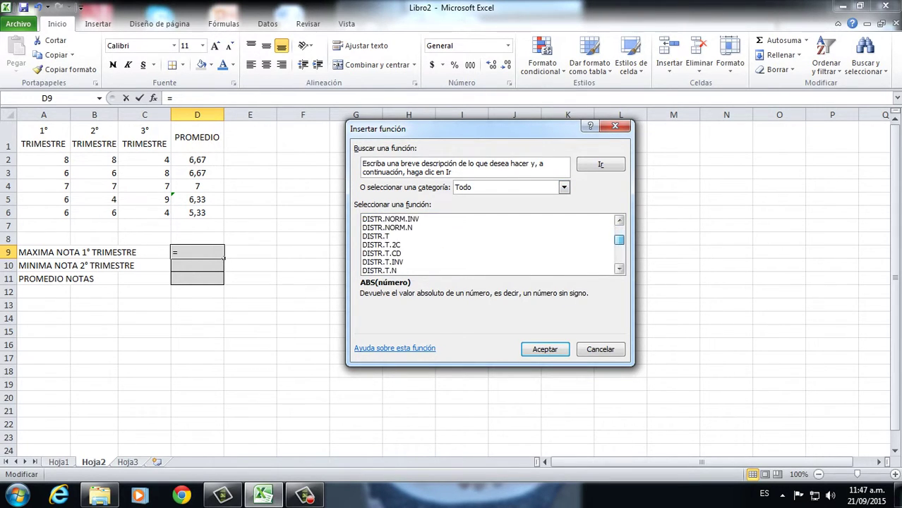
scroll(487, 244, down, 20)
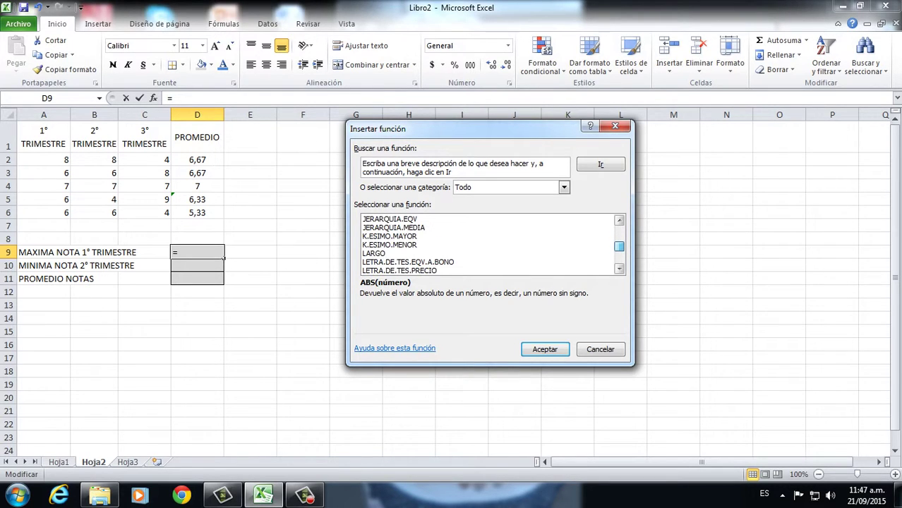
scroll(487, 244, down, 20)
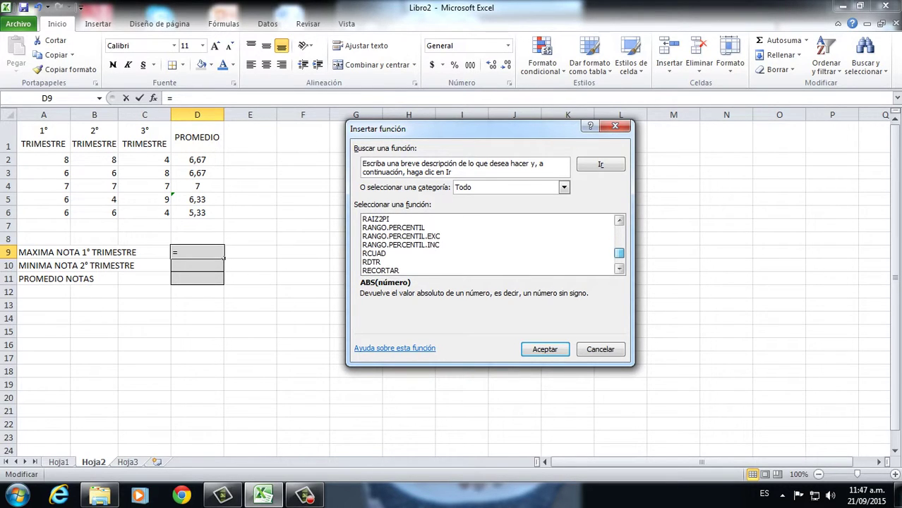
key(Home)
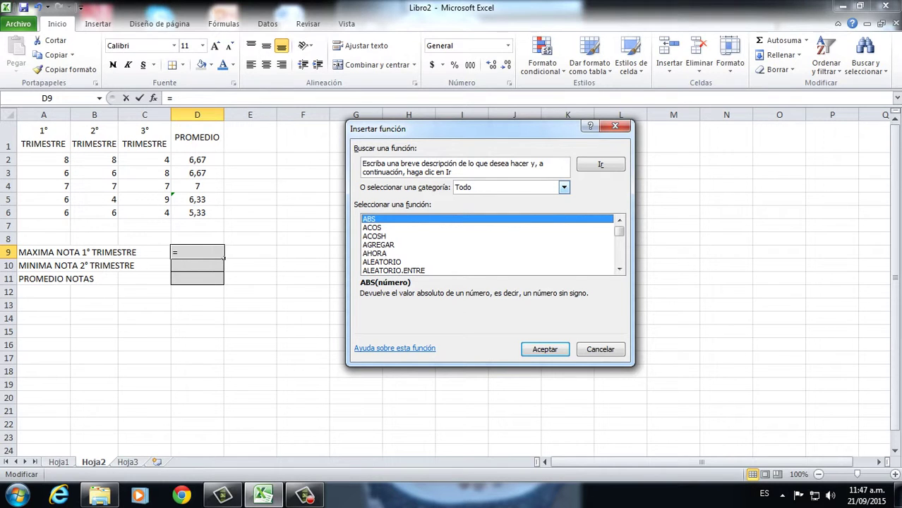
click(564, 187)
key(Up)
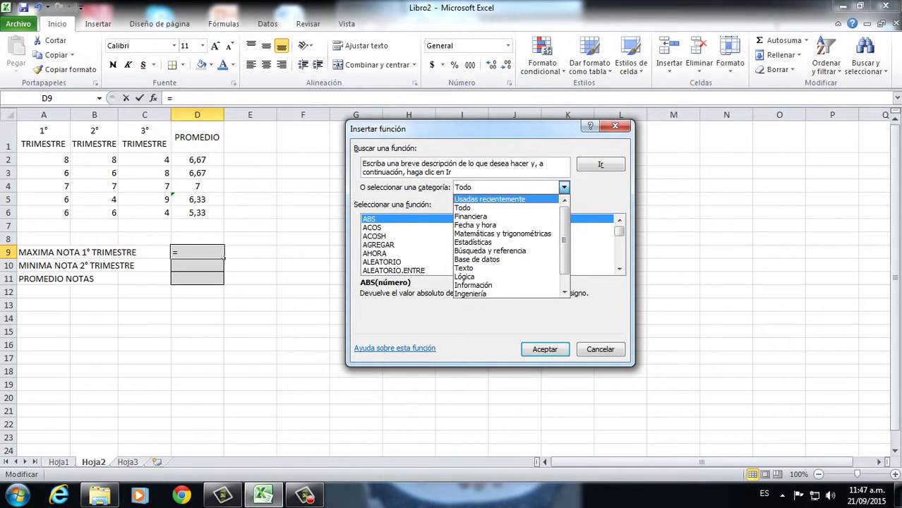
key(Return)
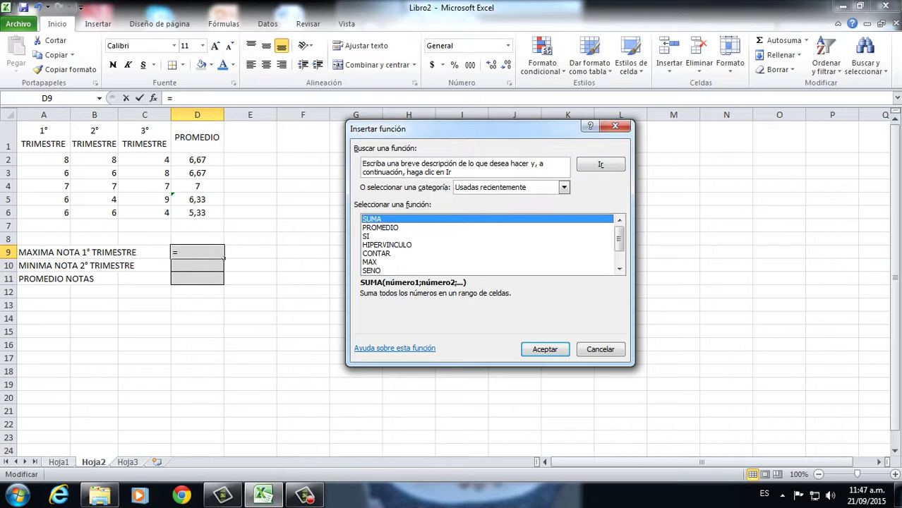
Choose the MAX function for cell D9 and set its first argument to the first-trimester grades A2:A6.
key(m)
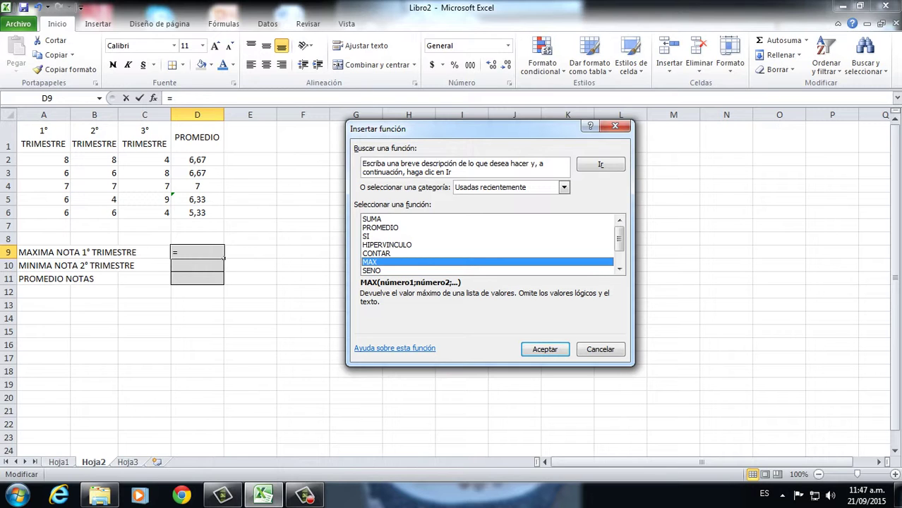
click(544, 349)
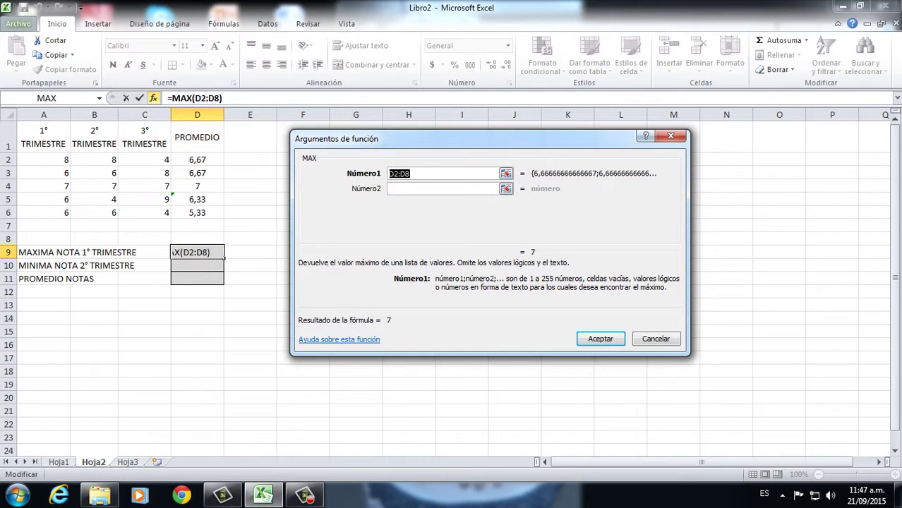
drag(57, 160, 64, 212)
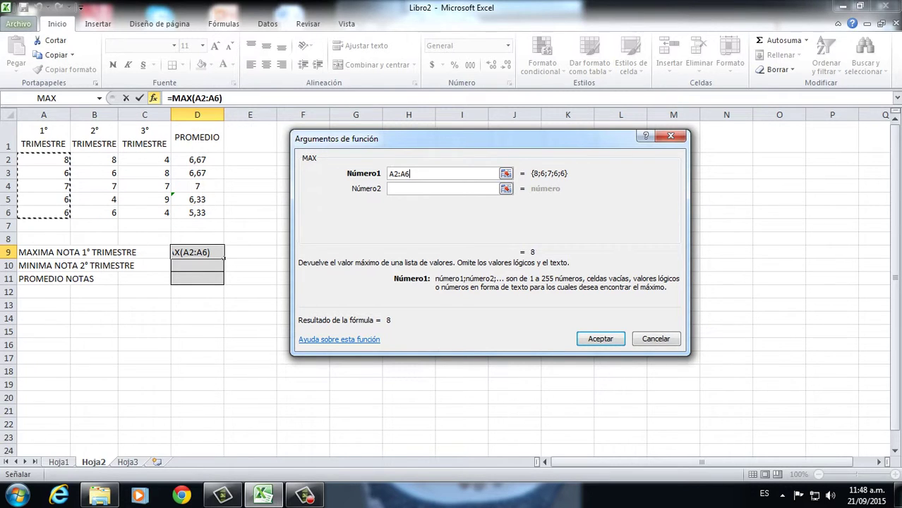
Try the third-trimester grades C2:C6 as a second argument of MAX and clear that argument again.
key(Tab)
key(Tab)
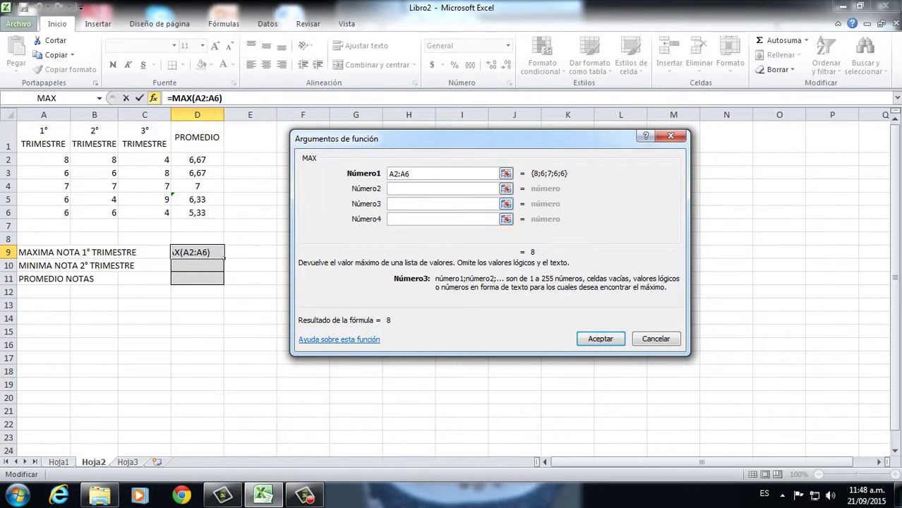
key(Tab)
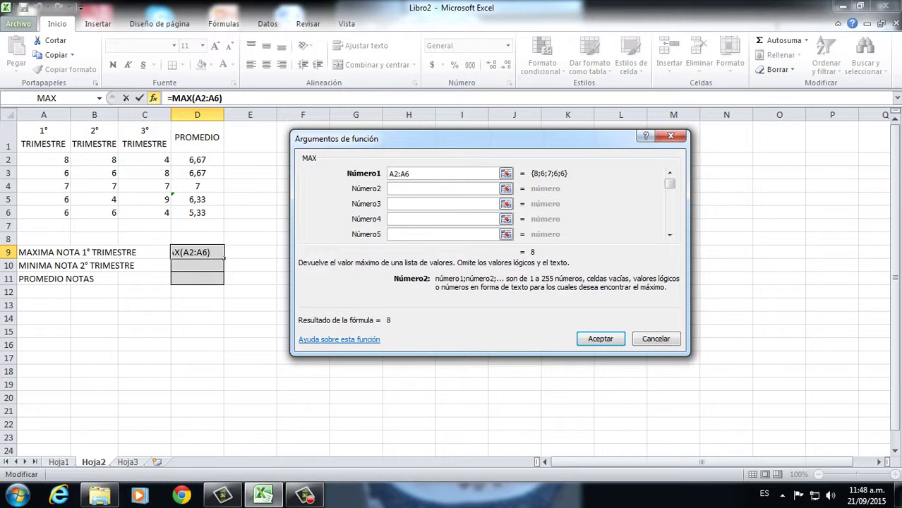
drag(145, 160, 145, 213)
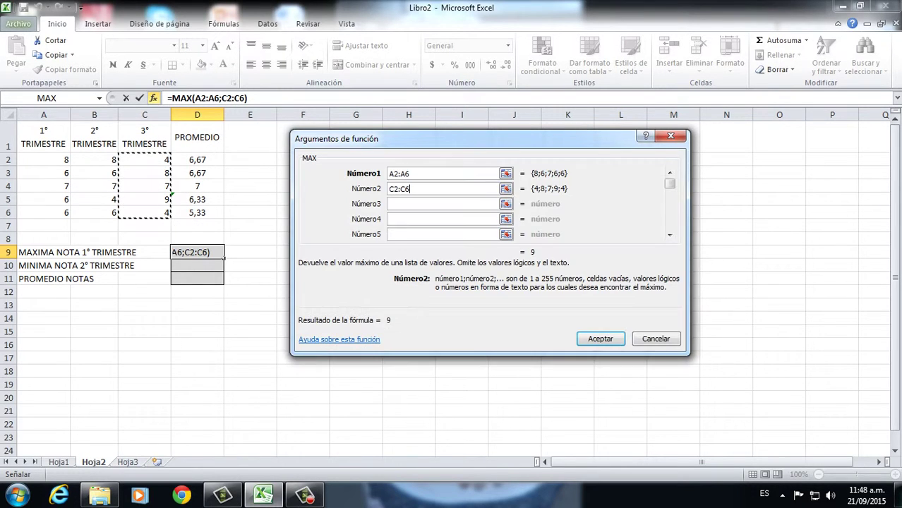
key(BackSpace)
key(BackSpace)
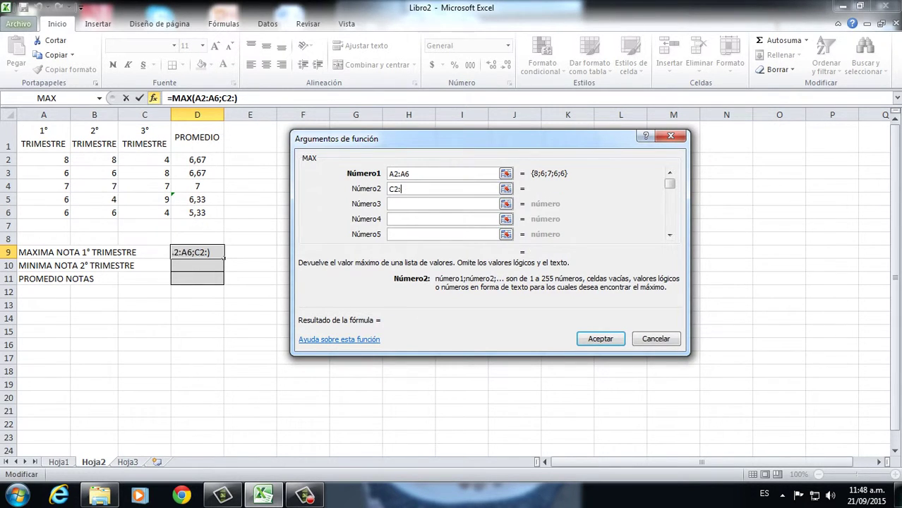
key(BackSpace)
key(BackSpace)
key(BackSpace)
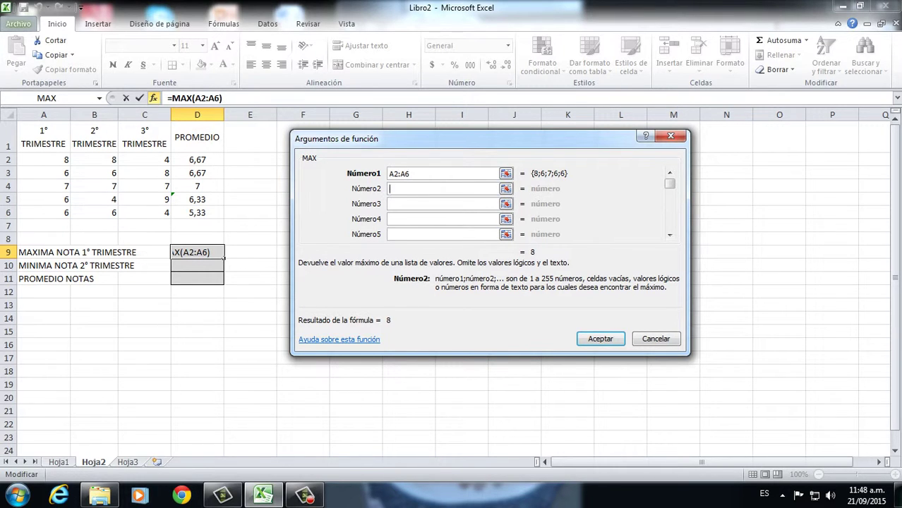
Confirm the MAX formula over A2:A6 in cell D9.
key(Return)
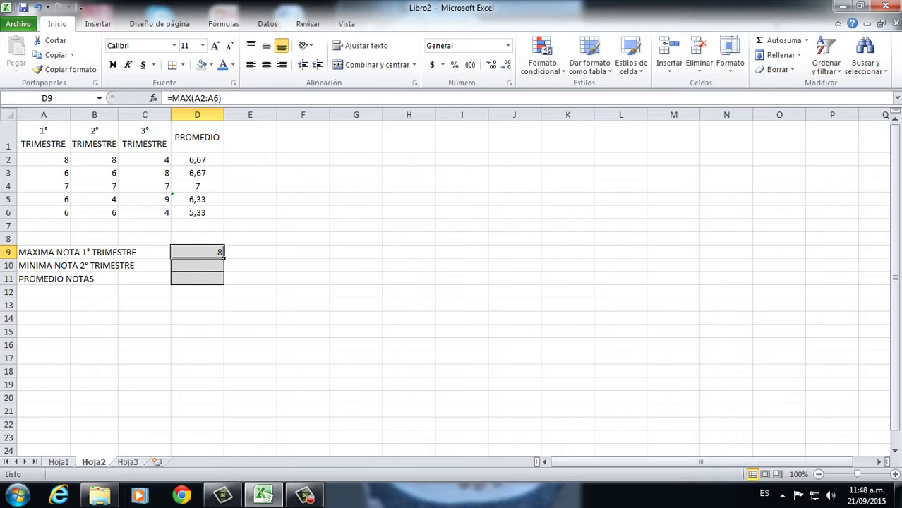
click(408, 278)
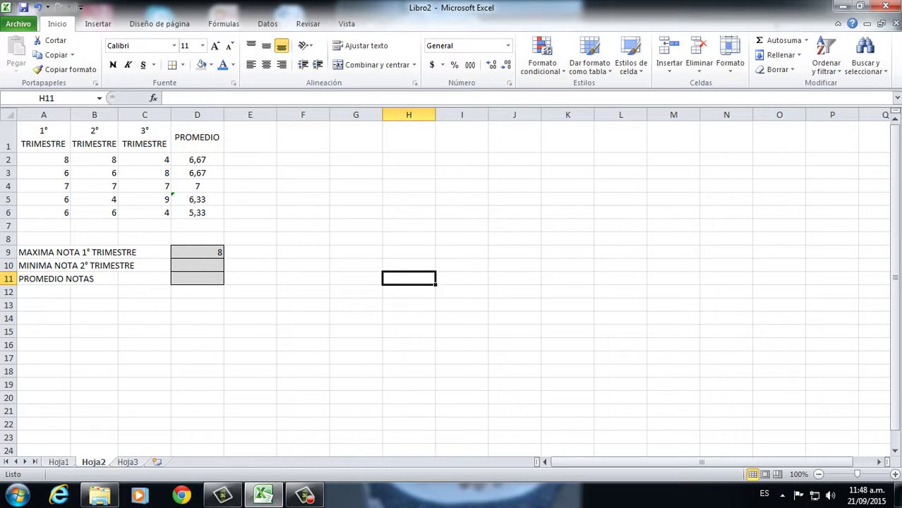
Calculate the lowest second-trimester grade in cell D10 with the MIN function over B2:B6, chosen from all functions.
click(197, 265)
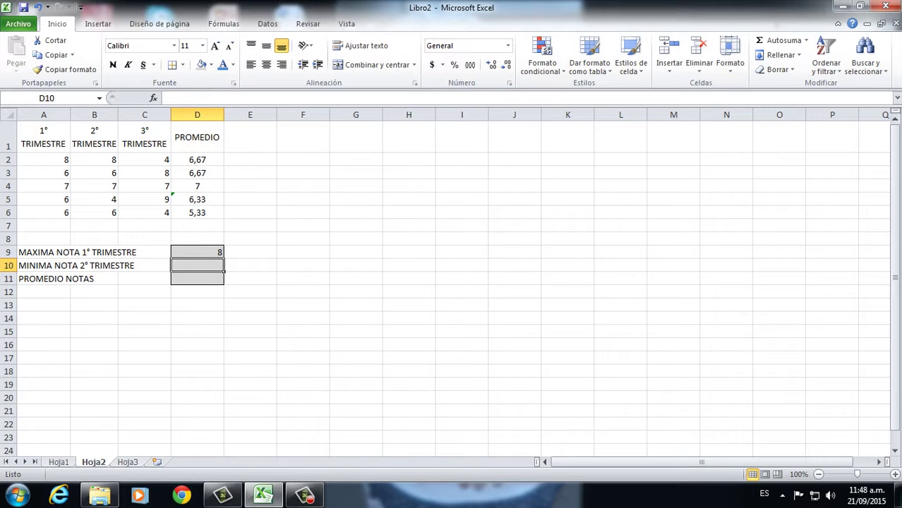
key(shift+F3)
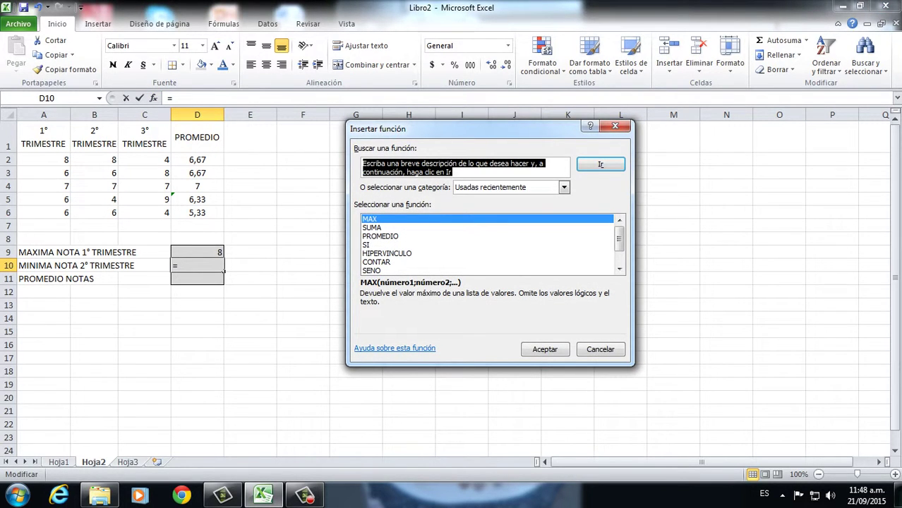
click(618, 268)
click(619, 268)
click(619, 268)
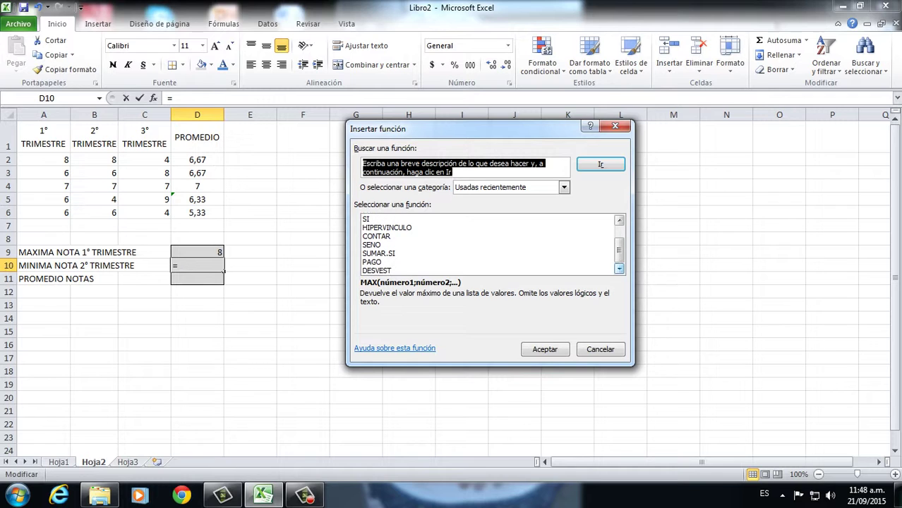
click(563, 187)
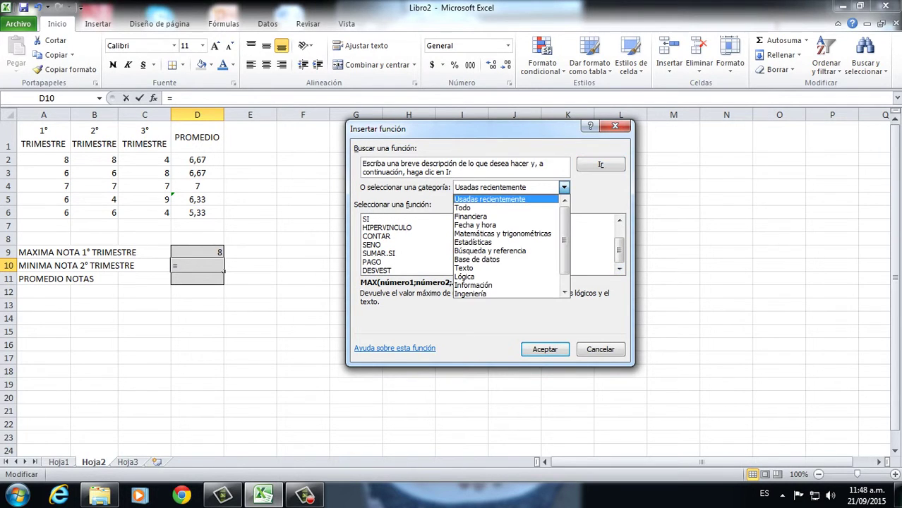
click(462, 208)
drag(619, 231, 618, 247)
click(369, 262)
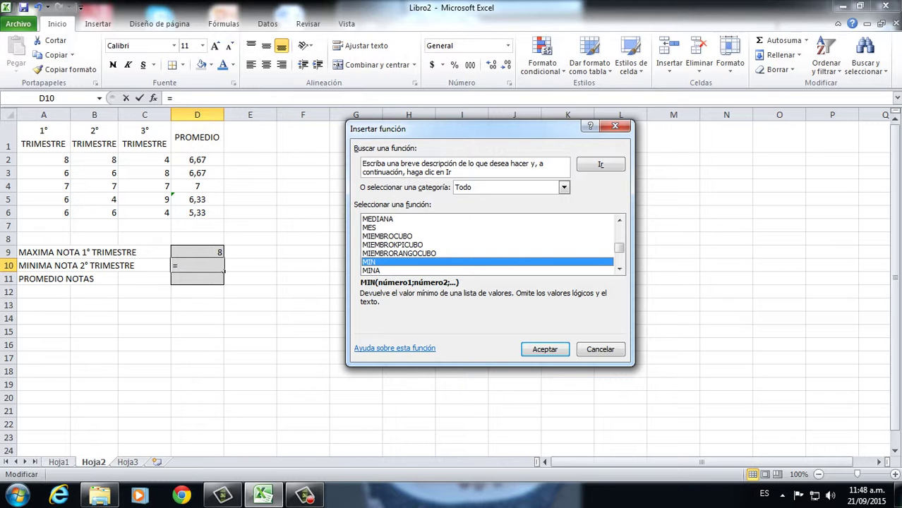
click(544, 348)
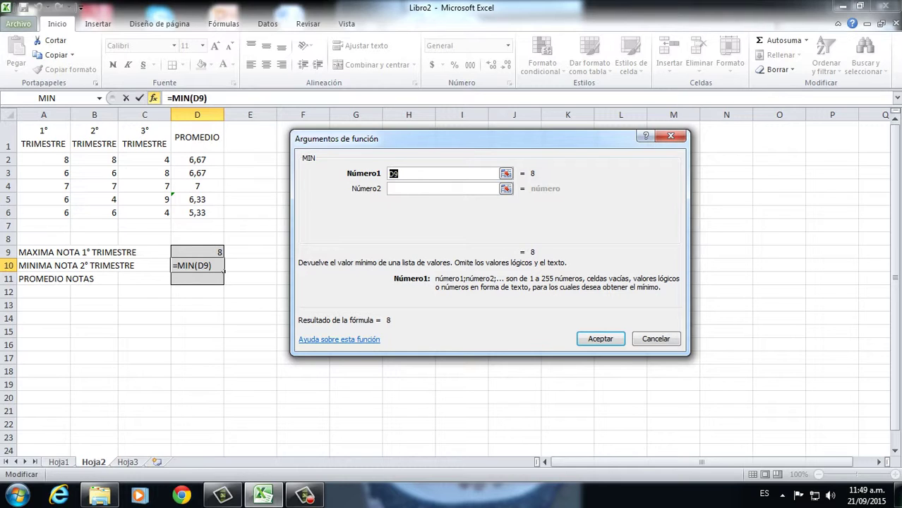
drag(106, 161, 111, 213)
key(Return)
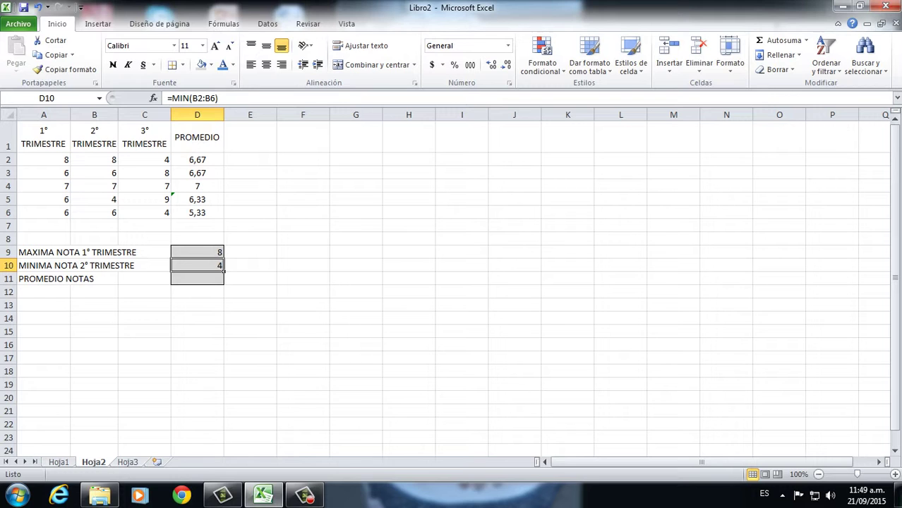
Calculate the overall grade average in cell D11 with the PROMEDIO function over A2:C6, chosen from the recently used functions.
click(197, 278)
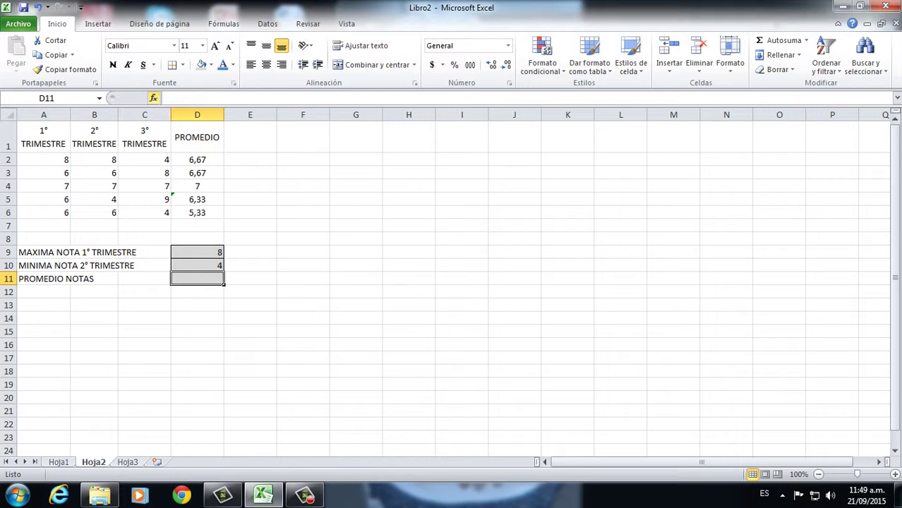
click(153, 98)
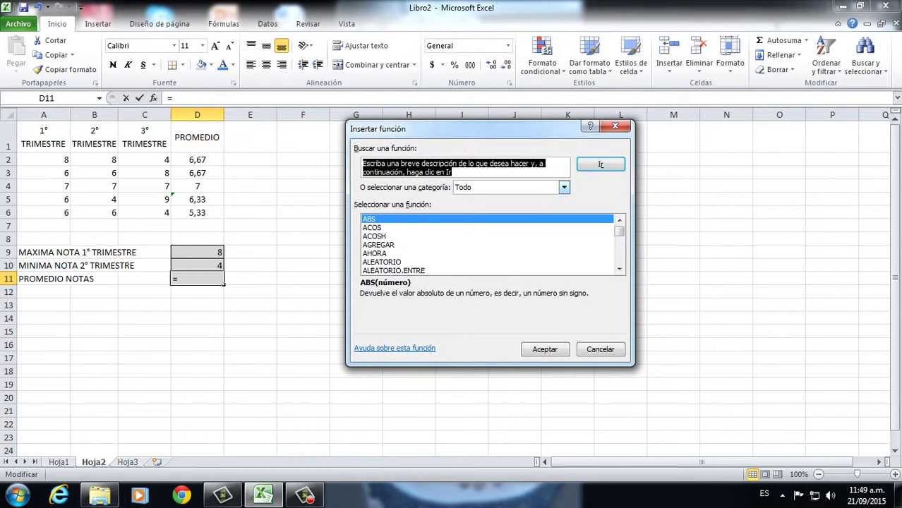
click(564, 187)
click(487, 197)
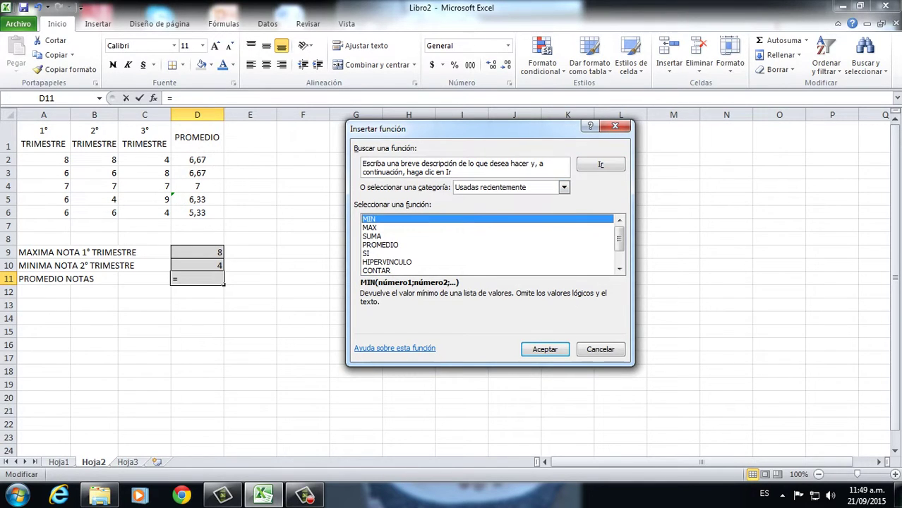
click(381, 244)
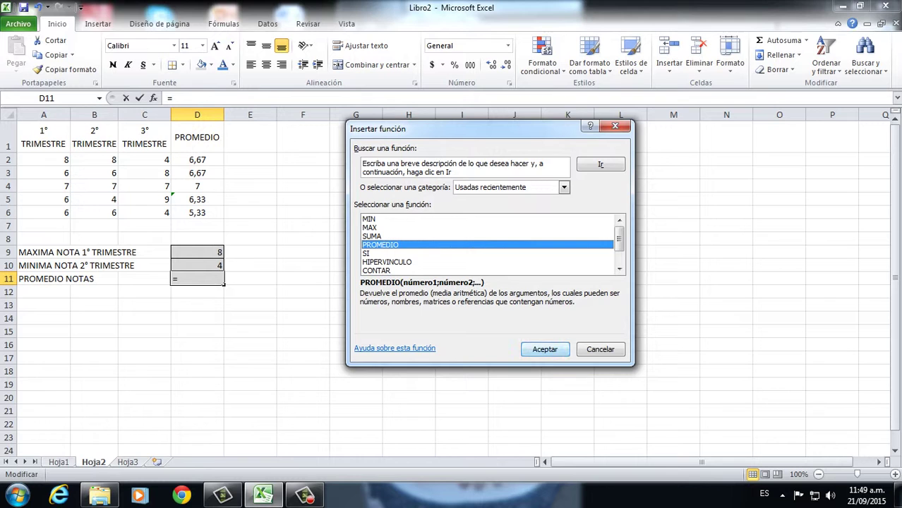
click(545, 349)
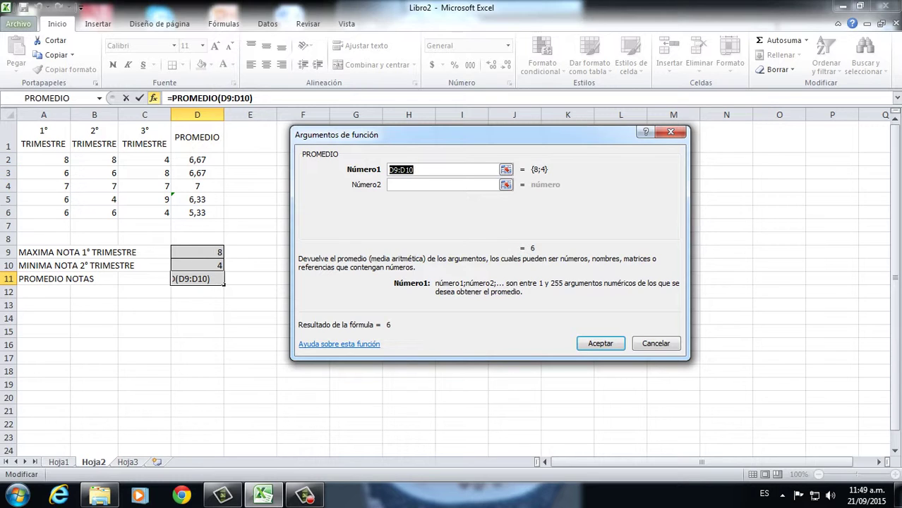
drag(44, 160, 161, 212)
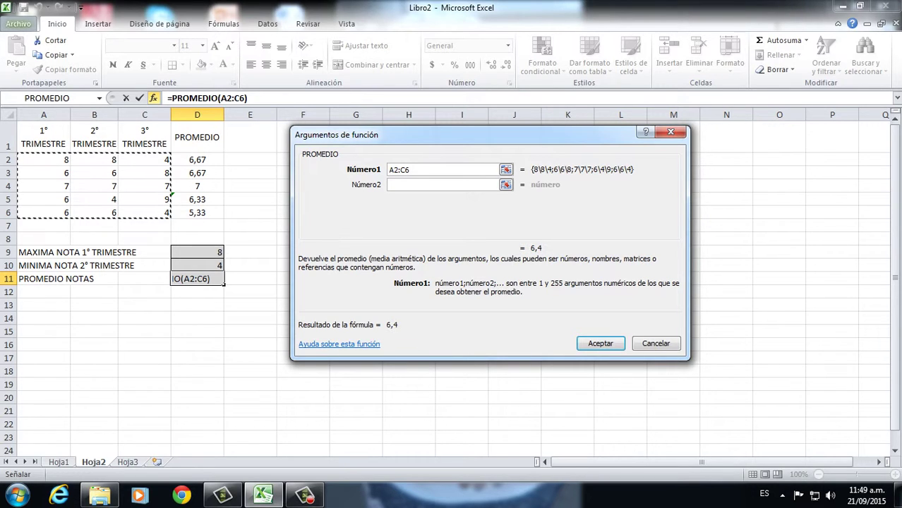
key(Return)
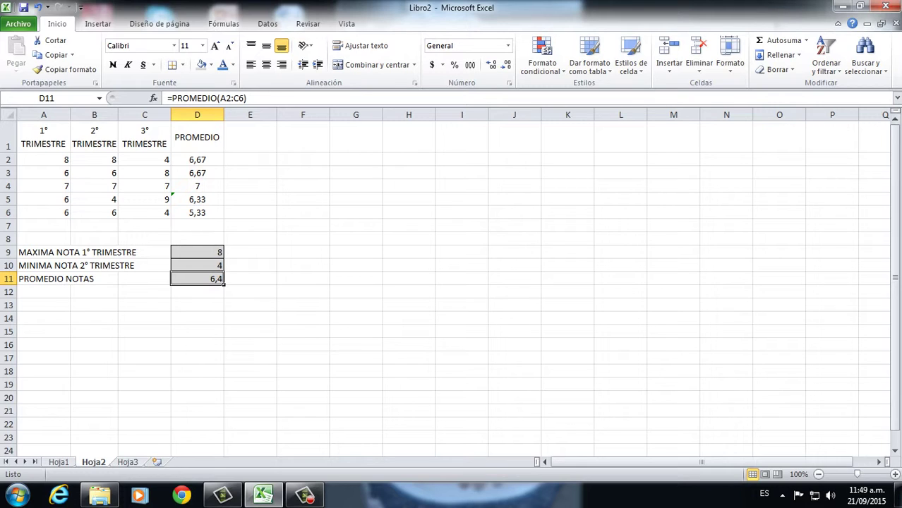
Set the first-trimester grade in cell A3 to 9 and check the summary formulas in cells D9 to D11.
click(197, 252)
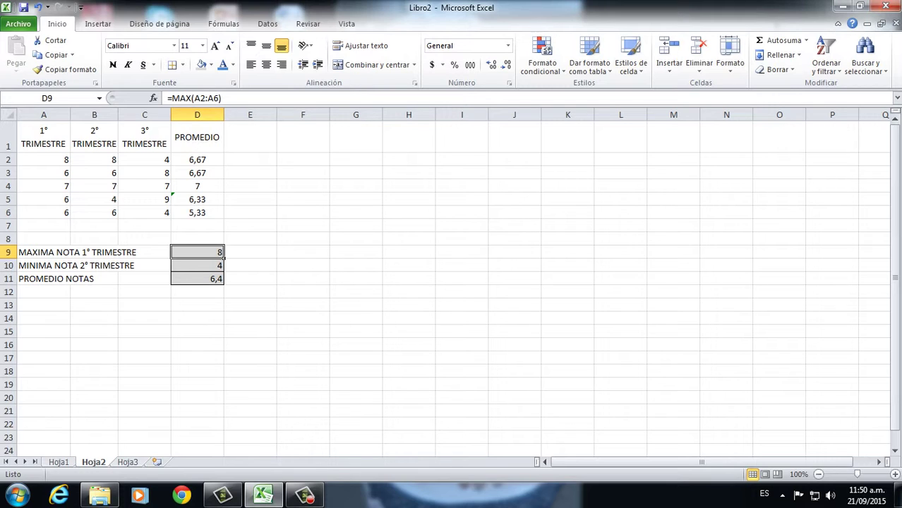
click(223, 265)
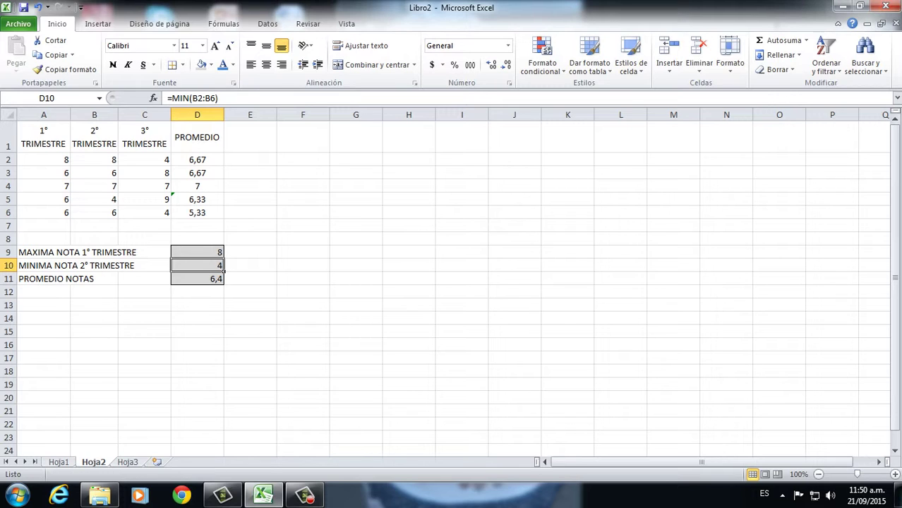
click(222, 258)
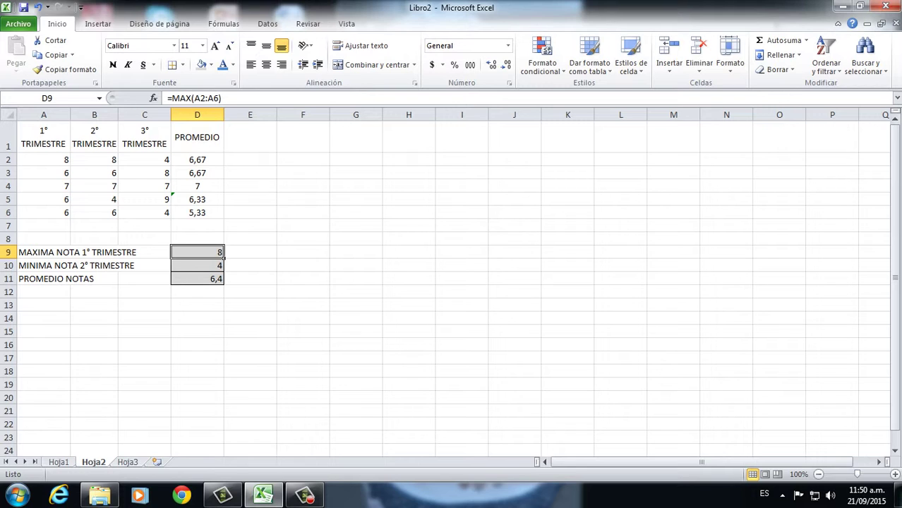
click(44, 173)
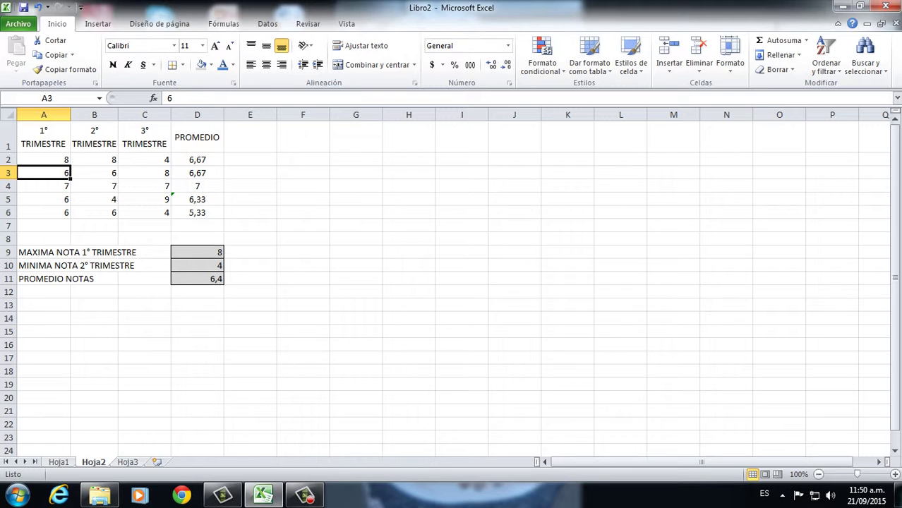
text(9)
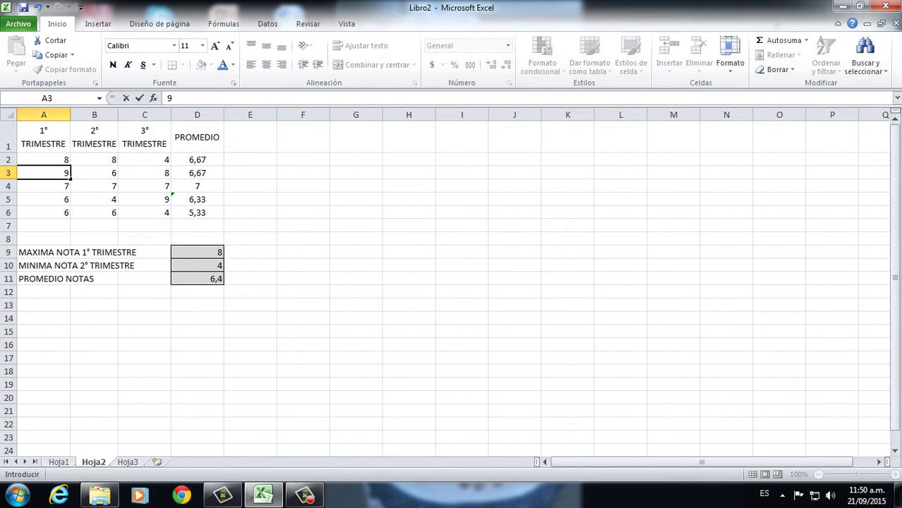
key(Return)
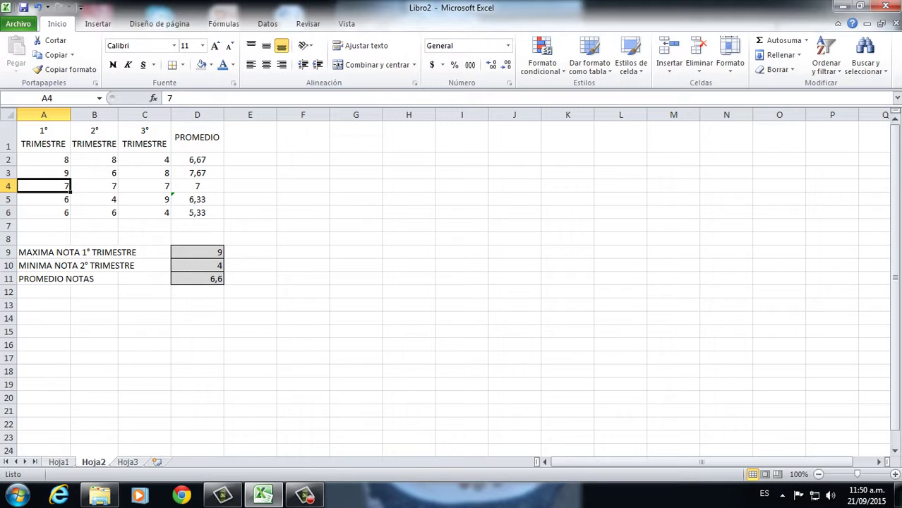
click(197, 252)
click(197, 278)
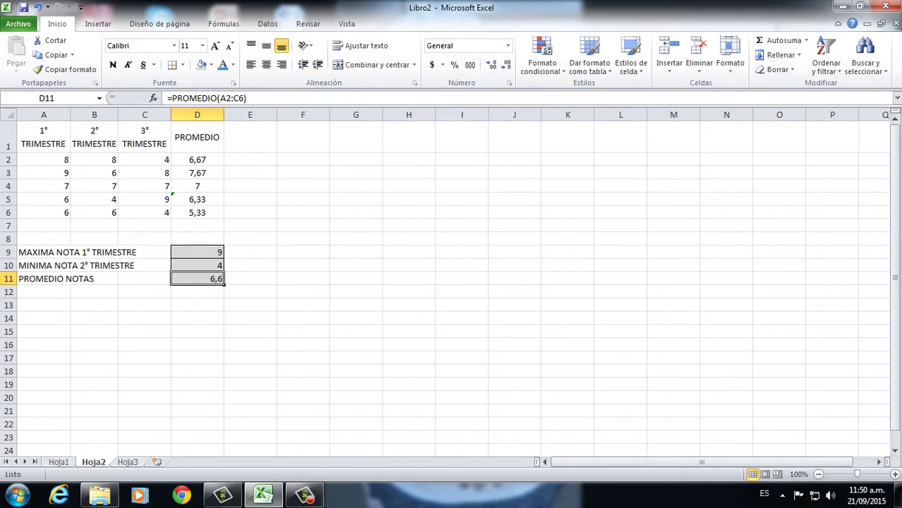
click(197, 384)
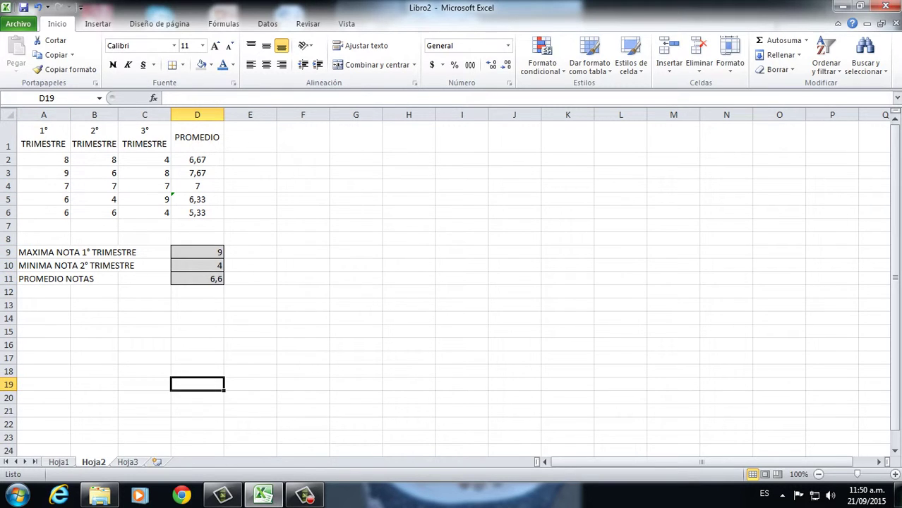